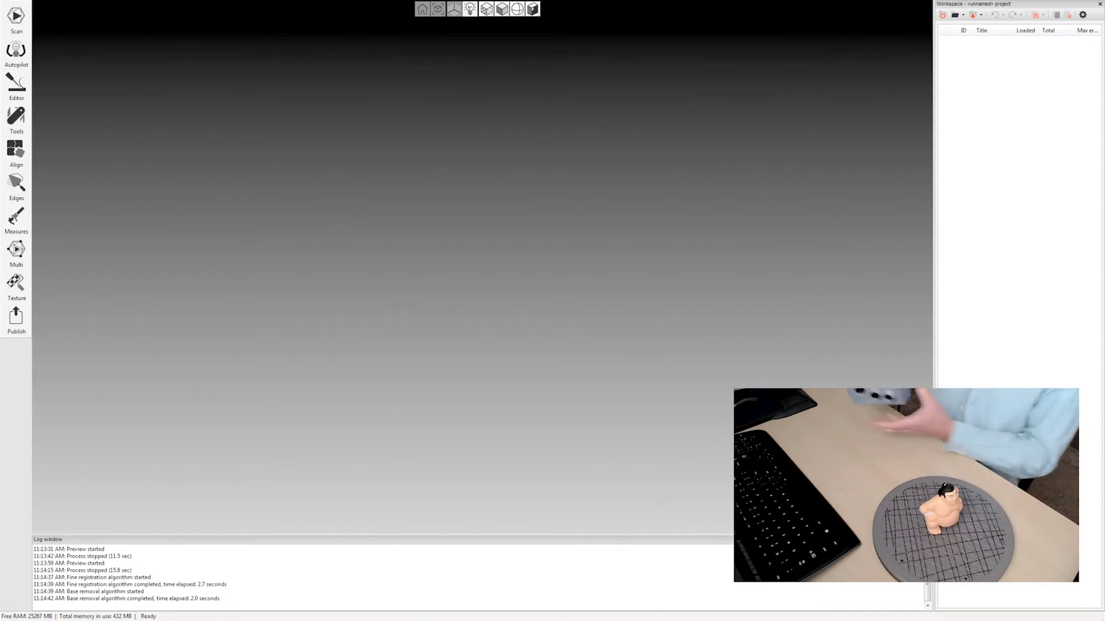
Record the first scan of the upright sumo figurine, capturing 81 surfaces as Scan1
left_click(17, 20)
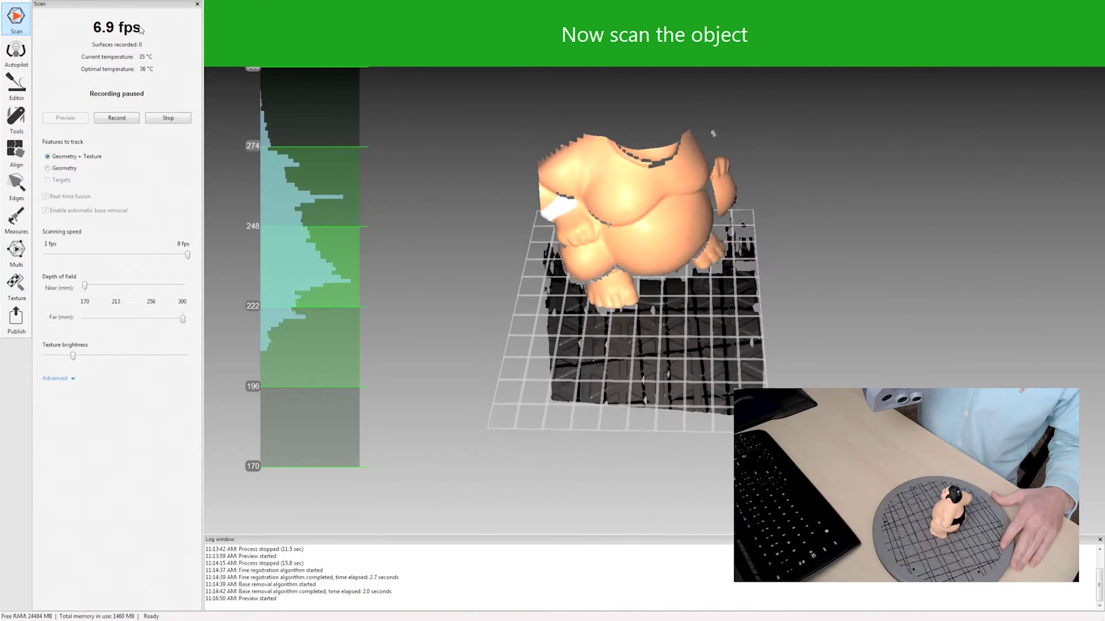
key("F10")
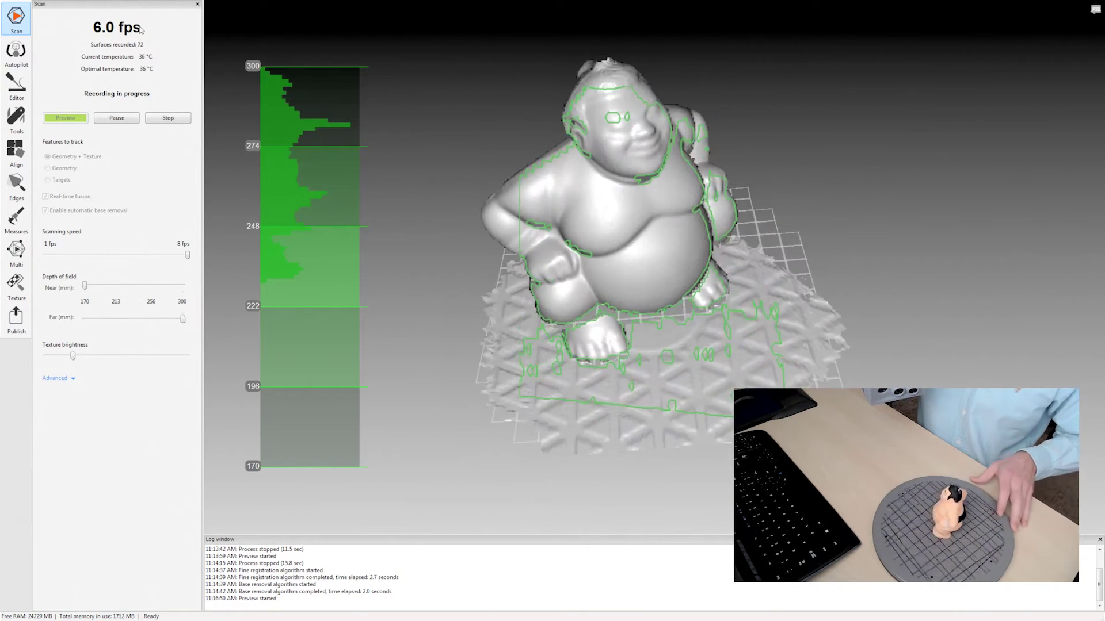
key("Escape")
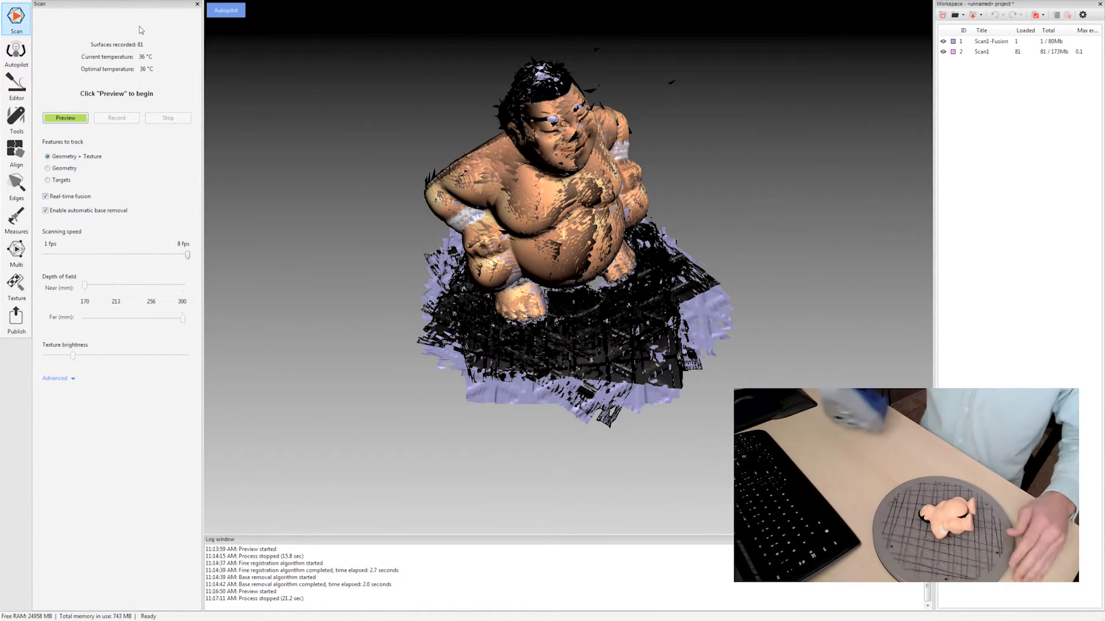
Record Scan2 (60 surfaces) and Scan3 (70 surfaces) of the figurine in new poses
key("F7")
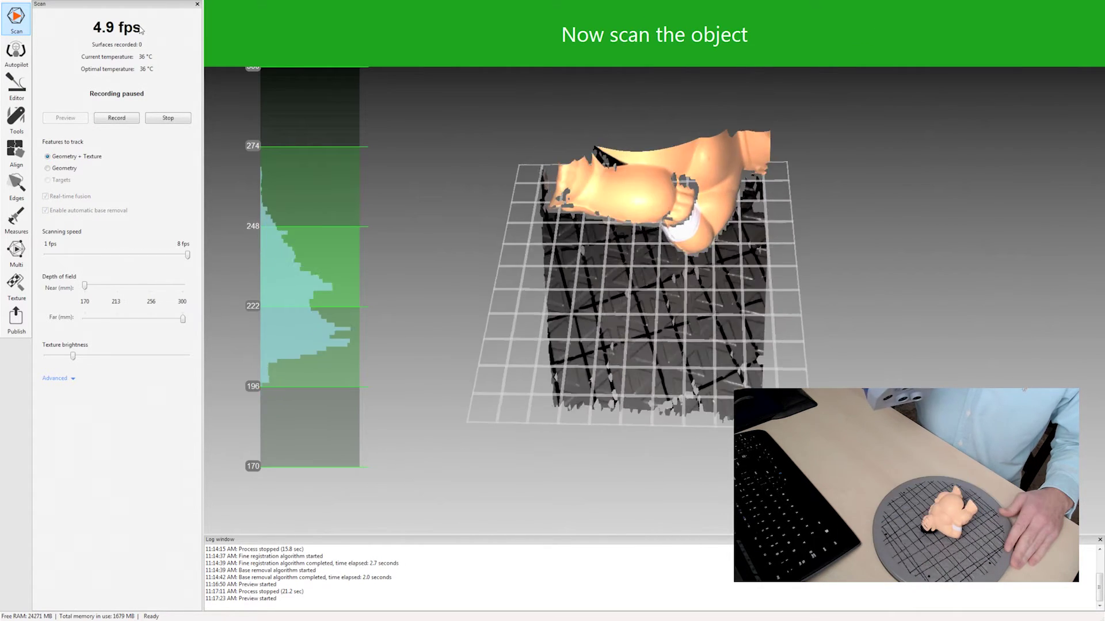
key("F7")
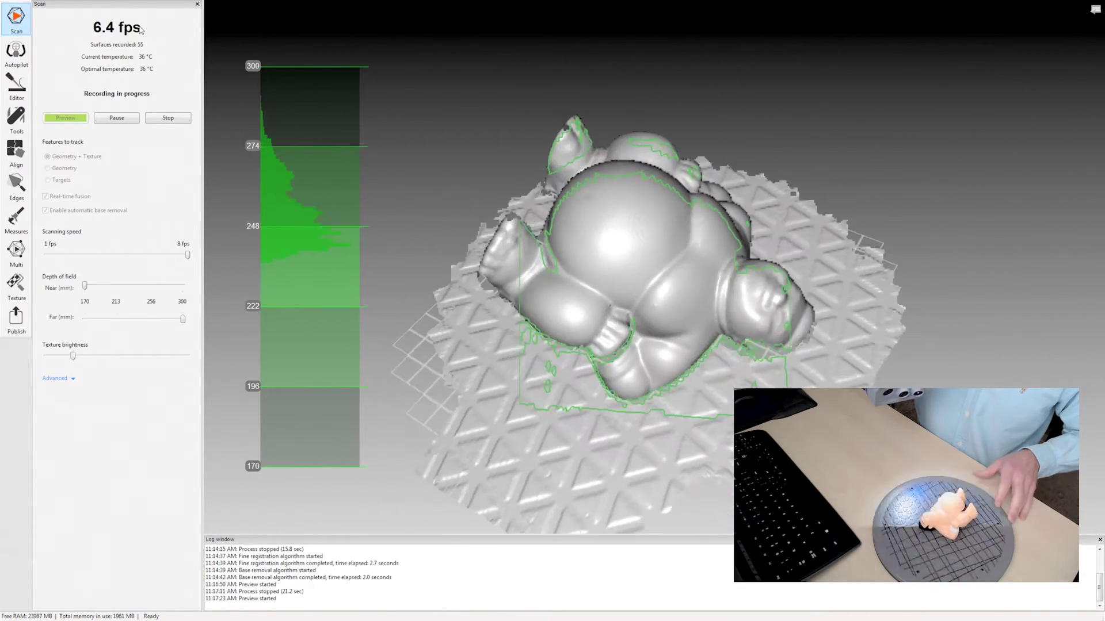
key("F10")
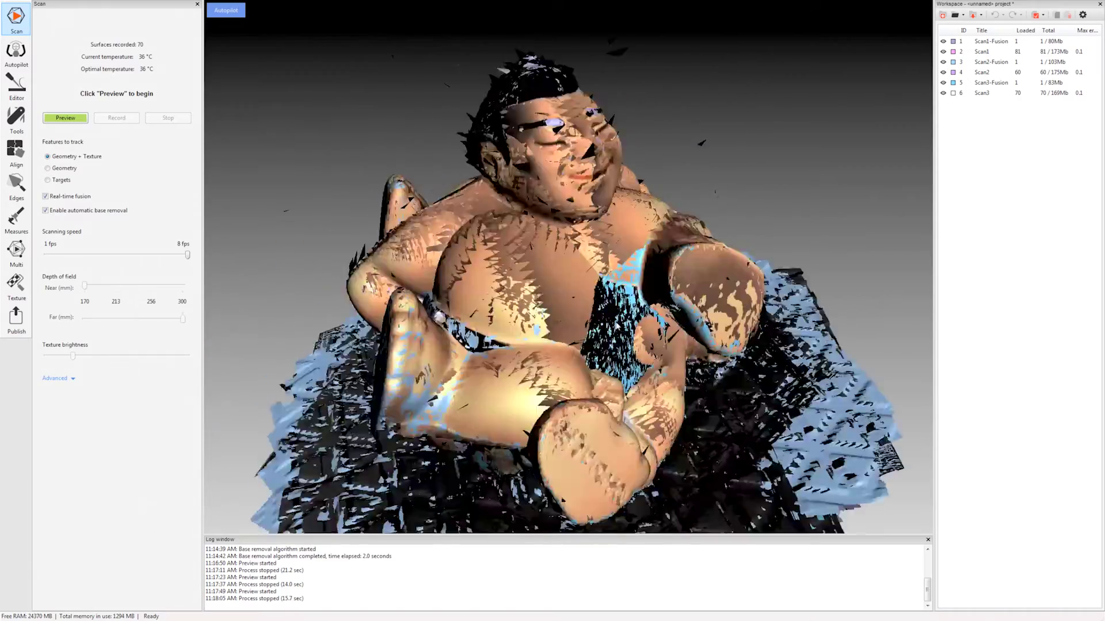
left_click_drag(616, 324, 556, 235)
left_click_drag(509, 333, 521, 374)
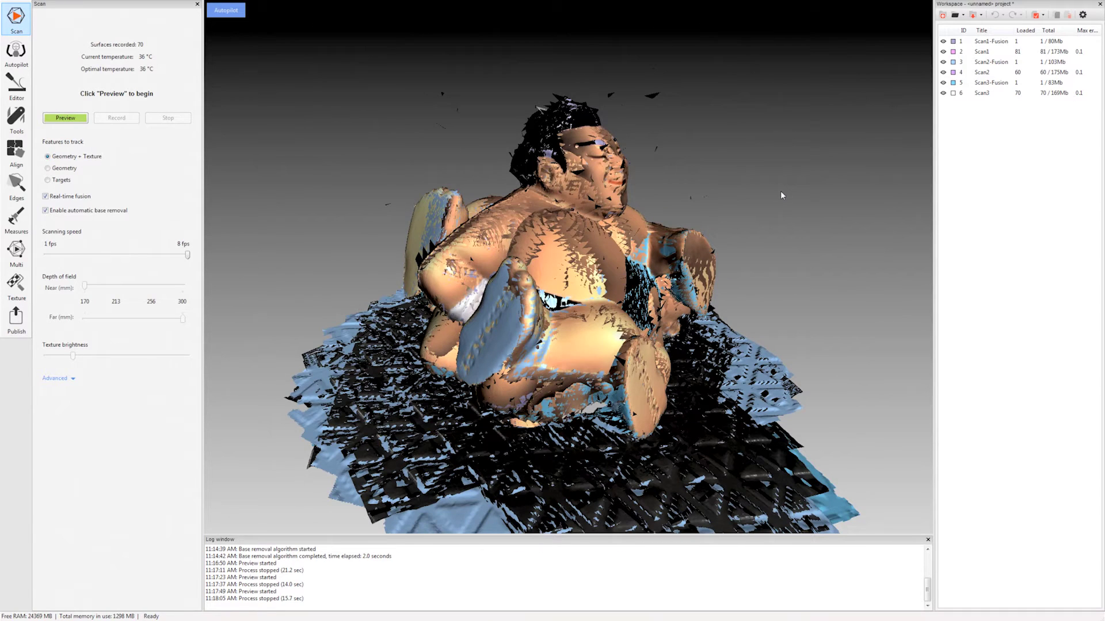
left_click_drag(781, 195, 352, 108)
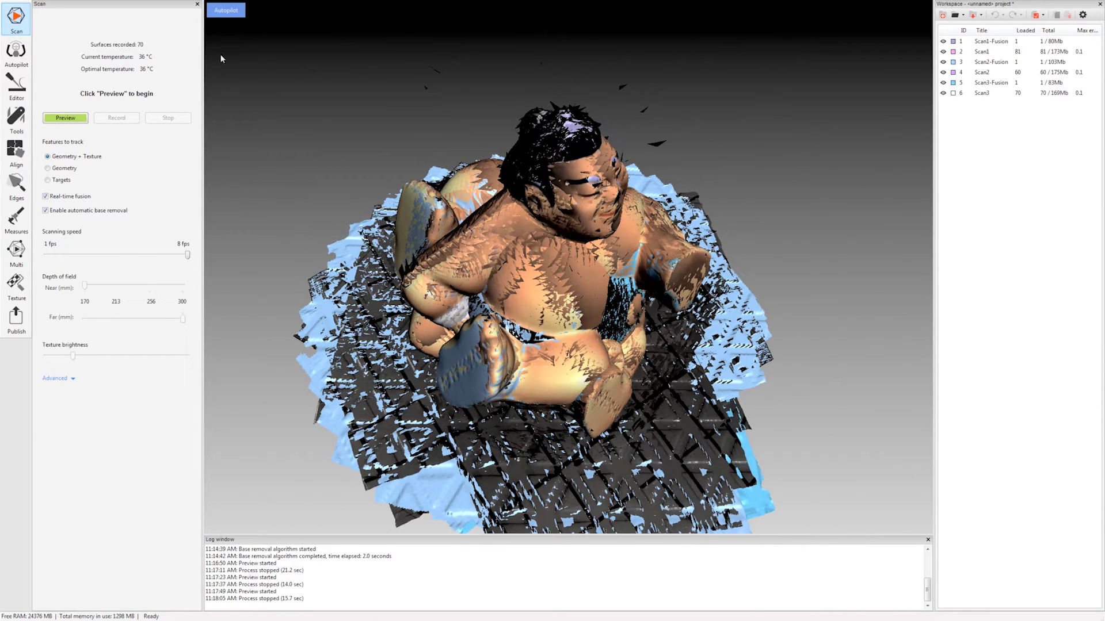
Launch Autopilot and select all three raw scans as its input
left_click(229, 14)
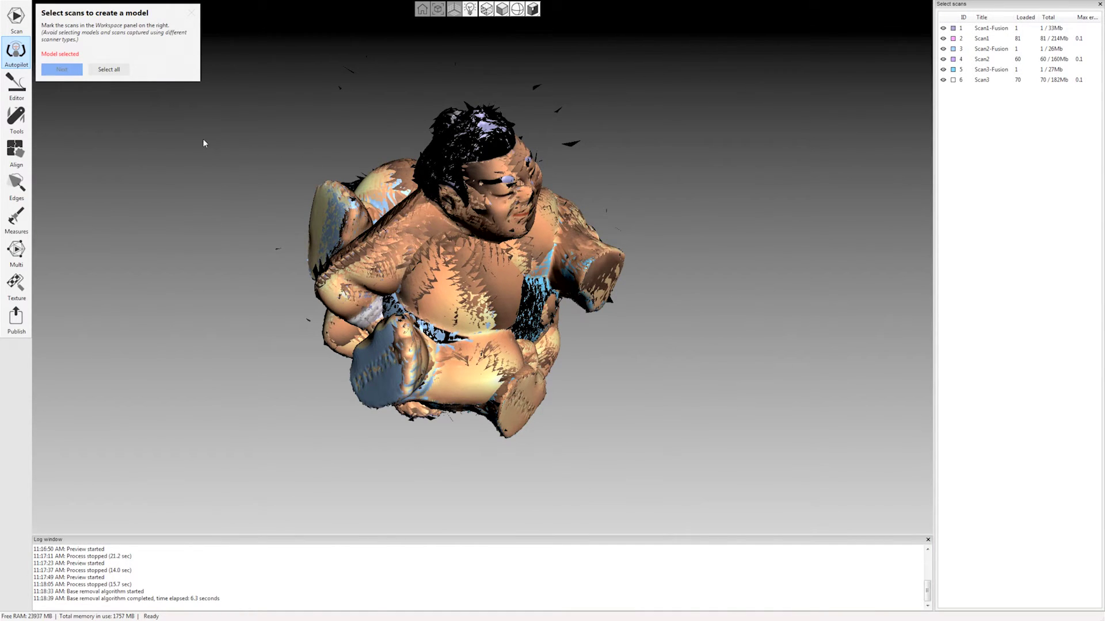
left_click(109, 70)
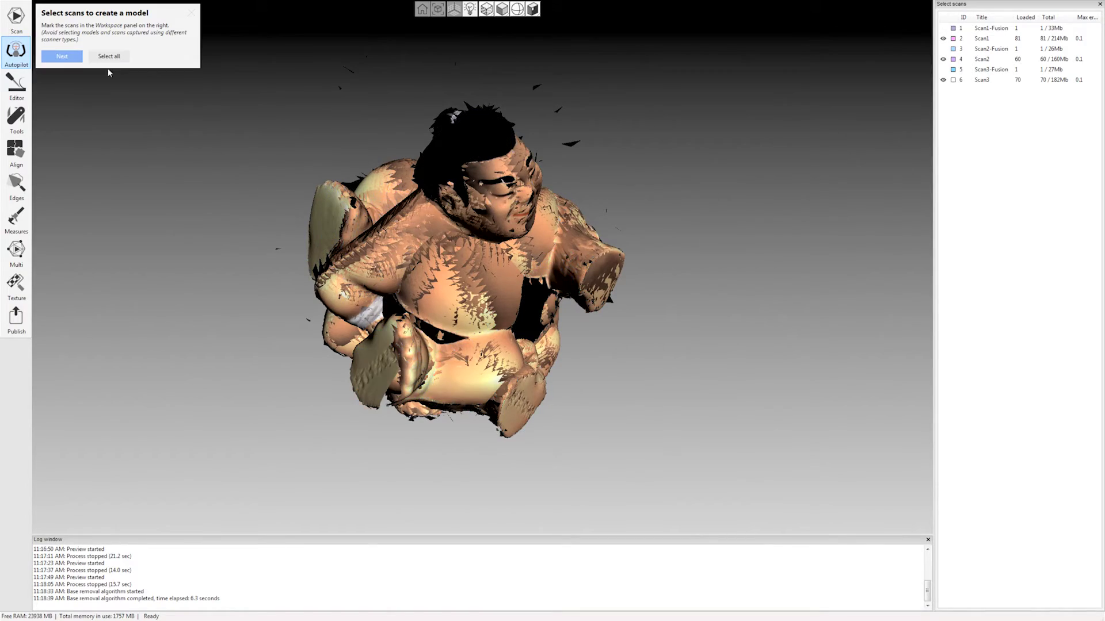
mouse_move(218, 214)
left_mouse_down()
mouse_move(364, 295)
mouse_move(534, 296)
mouse_move(500, 305)
mouse_move(343, 253)
left_mouse_up()
Keep Good geometry and texture scan quality and Medium object size for model creation
left_click(68, 57)
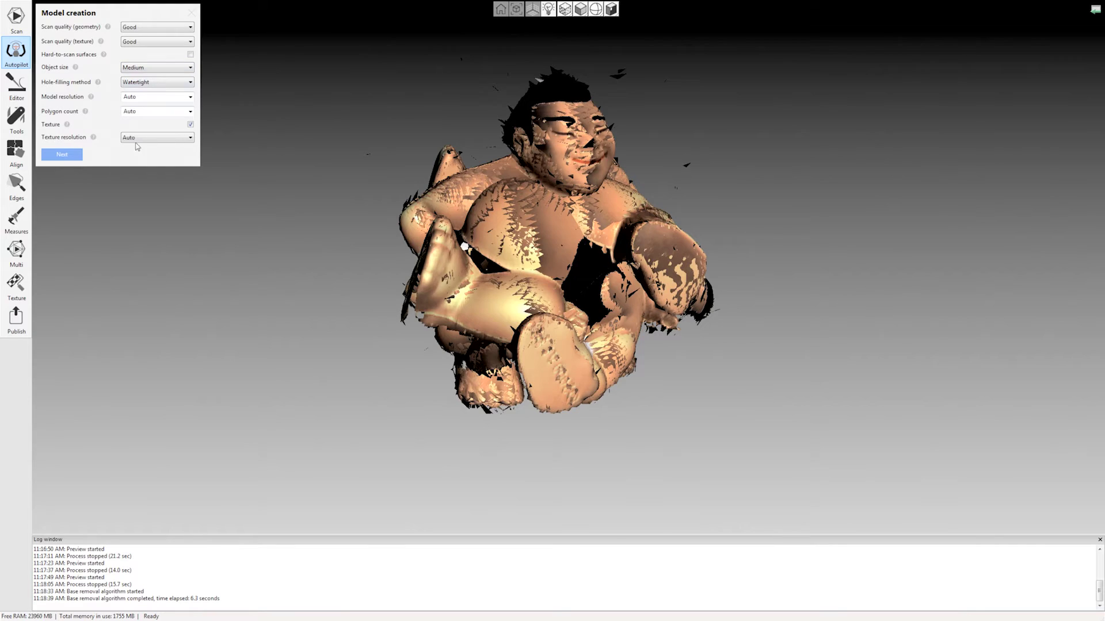
left_click(150, 30)
left_click(150, 41)
left_click(148, 51)
left_click(145, 68)
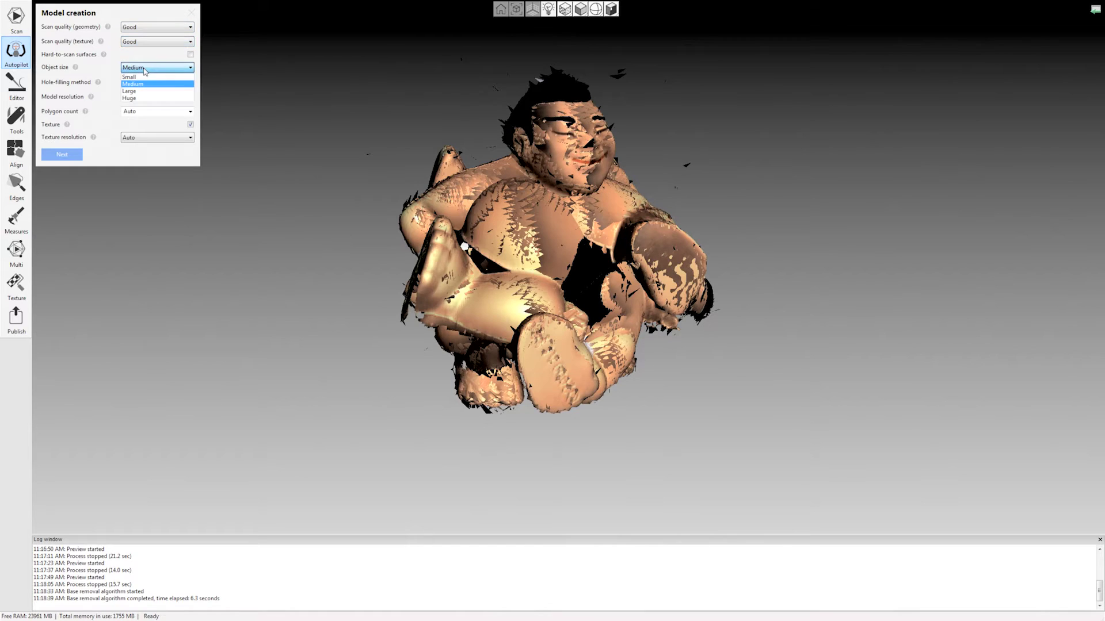
left_click(145, 68)
mouse_move(108, 28)
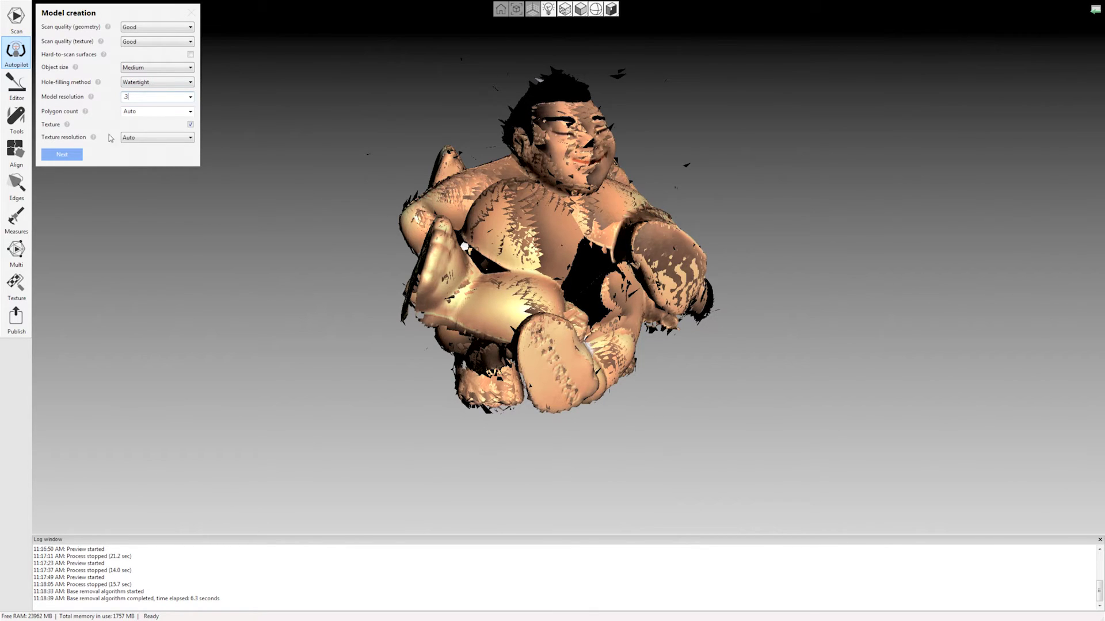
Accept the model creation settings and look over the scans from two angles
left_click(64, 156)
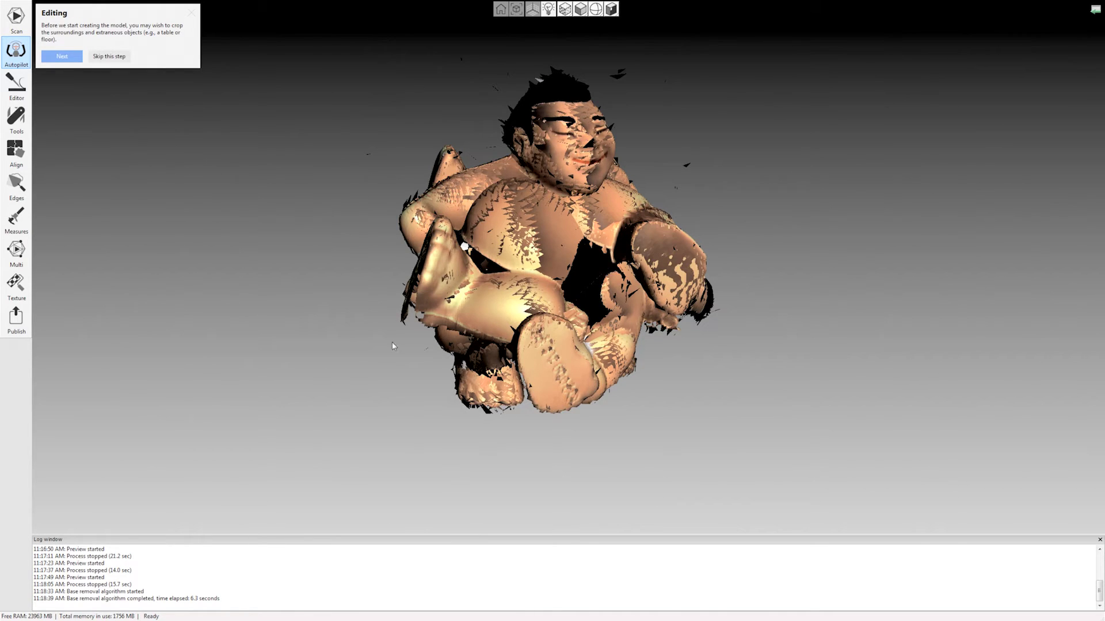
left_click_drag(741, 218, 727, 239)
left_click_drag(882, 299, 582, 211)
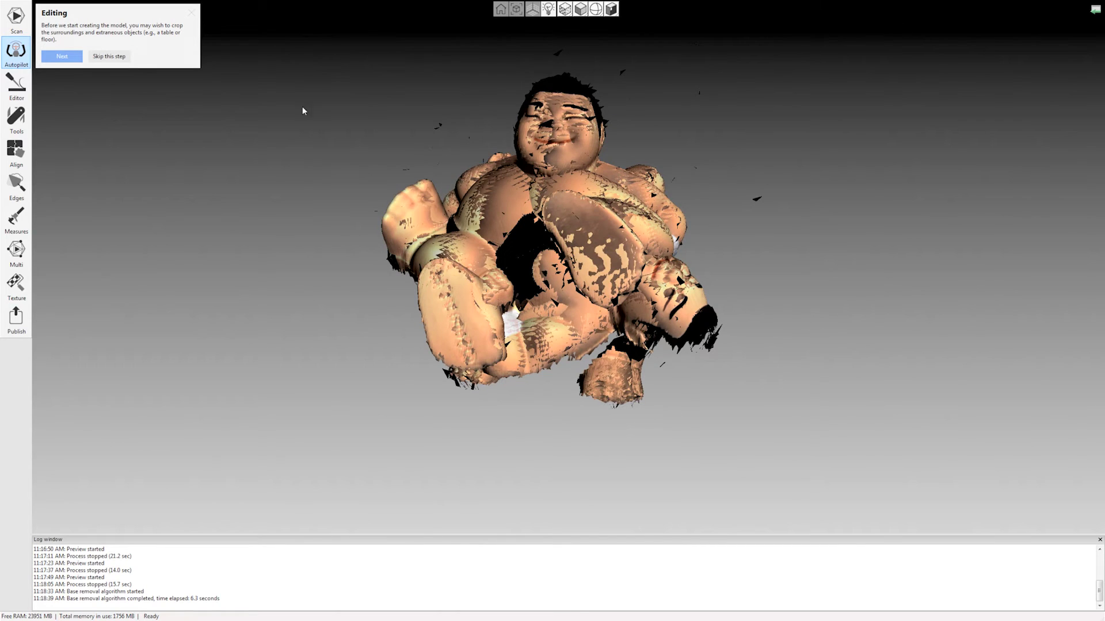
Run auto-alignment, check the aligned scans including from below, and confirm the alignment
left_click(115, 57)
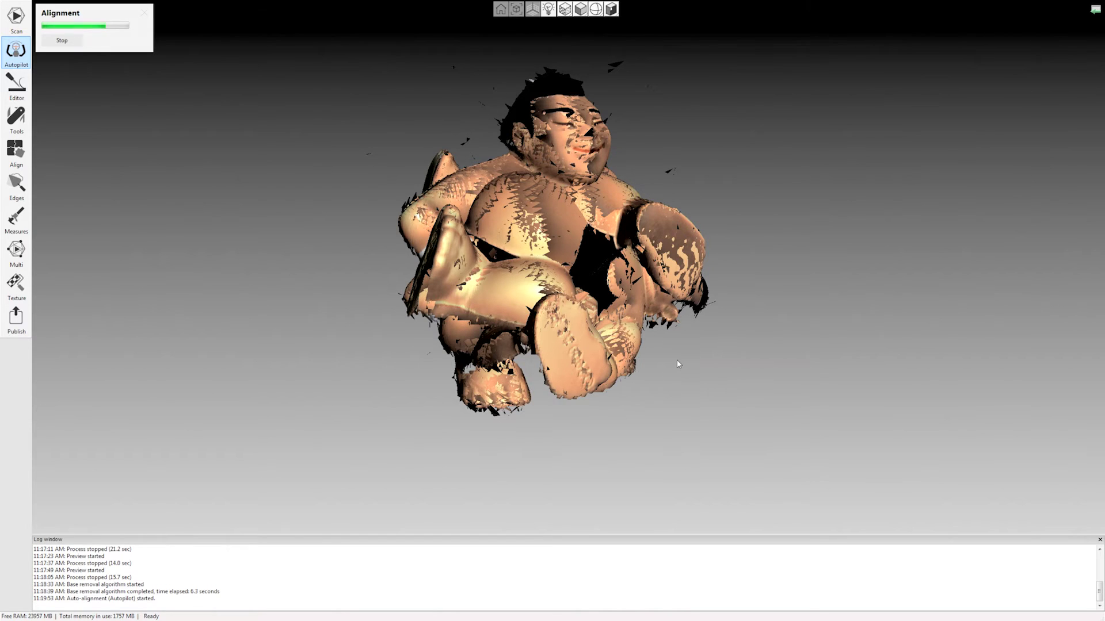
left_click_drag(679, 360, 466, 332)
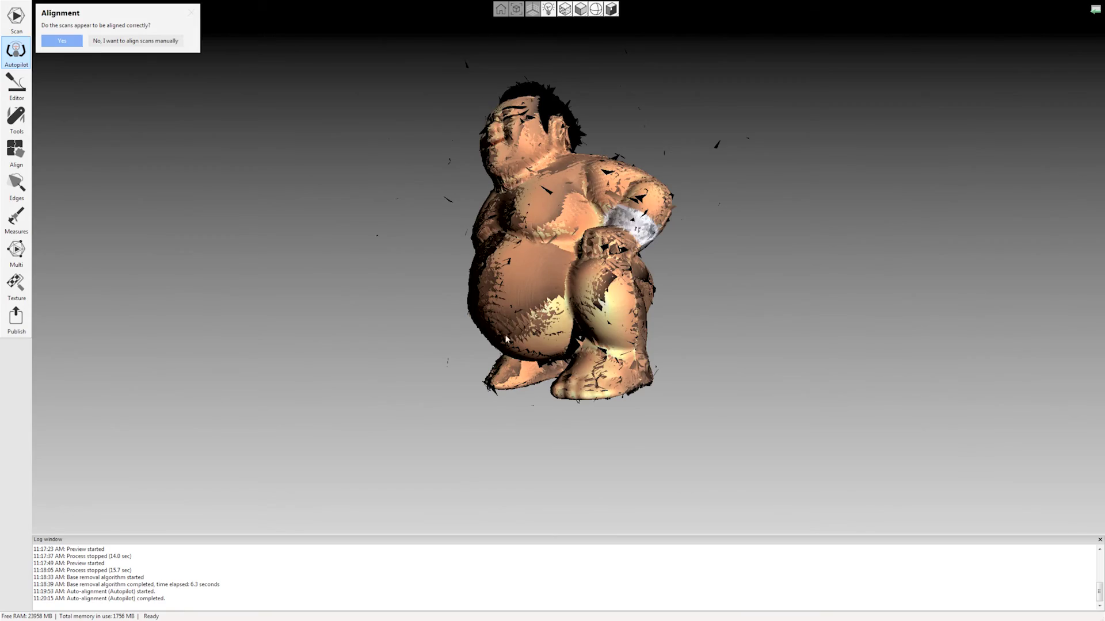
left_click_drag(573, 316, 498, 258)
left_click(62, 40)
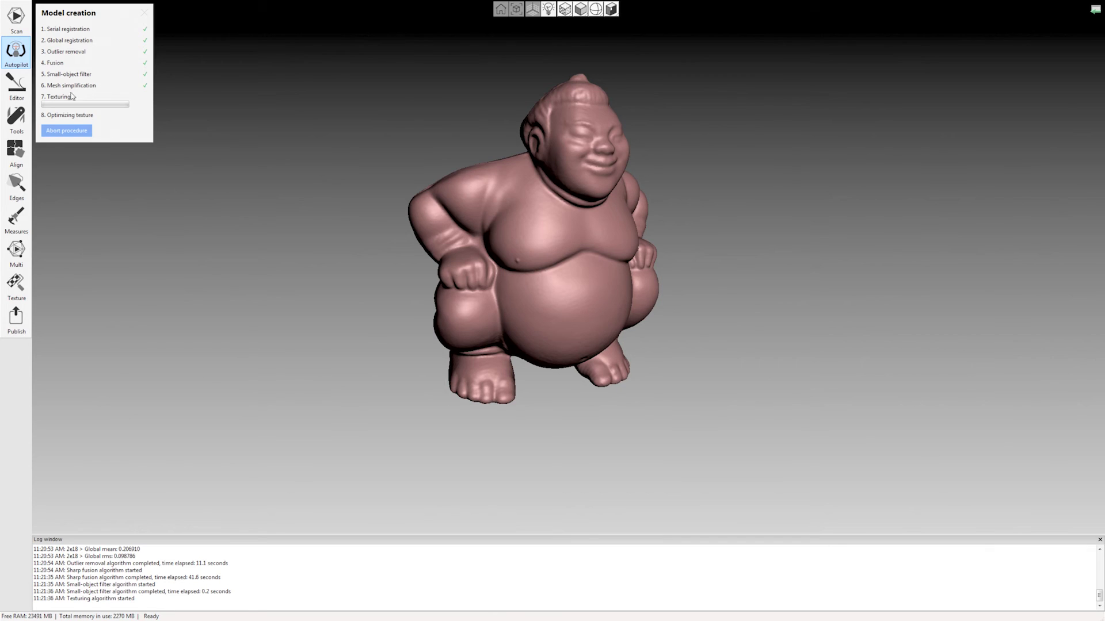
Turn the model to face the front while texturing finishes and 'Model is ready!' appears
left_click_drag(746, 391, 687, 368)
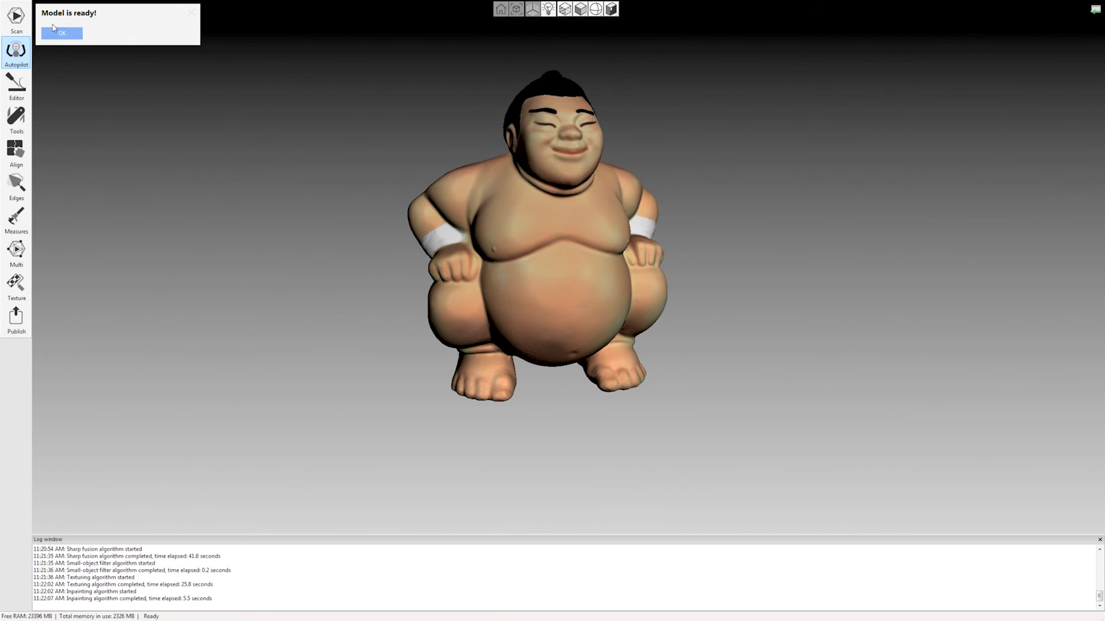
Dismiss the ready notice, view the textured sumo, and open Sharp fusion1's context menu
key("Return")
left_click_drag(637, 239, 477, 305)
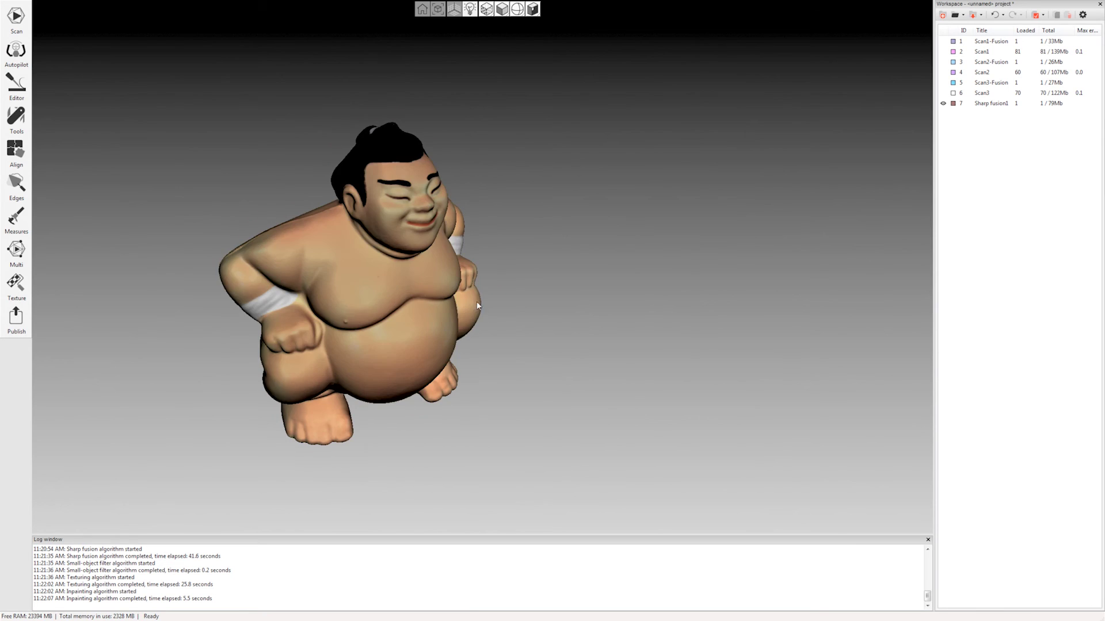
left_click_drag(484, 379, 324, 252)
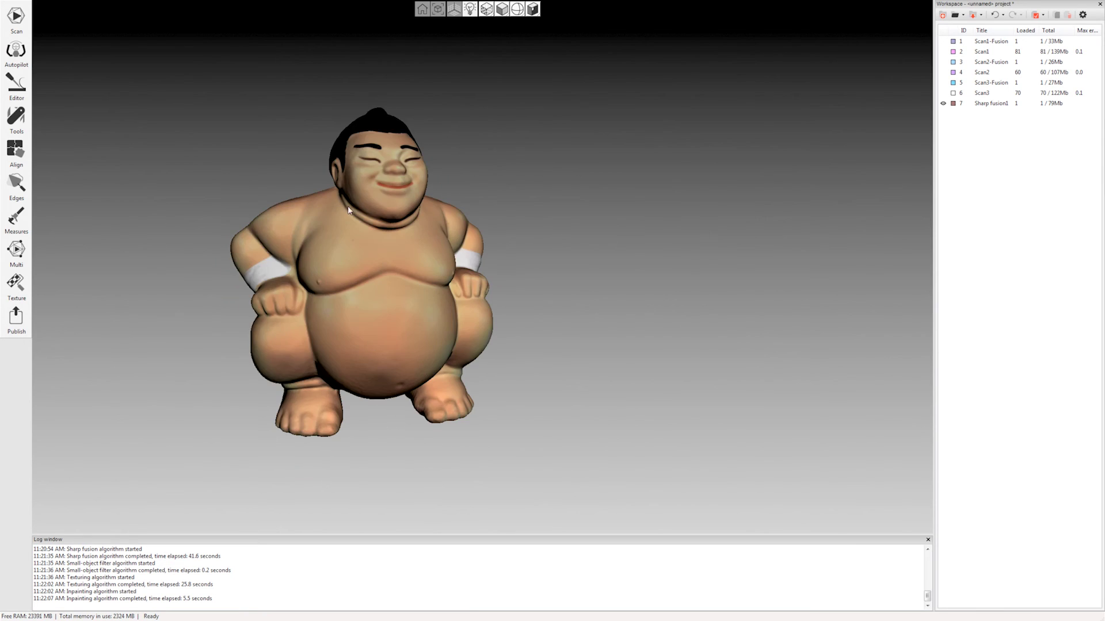
left_click_drag(348, 209, 388, 245)
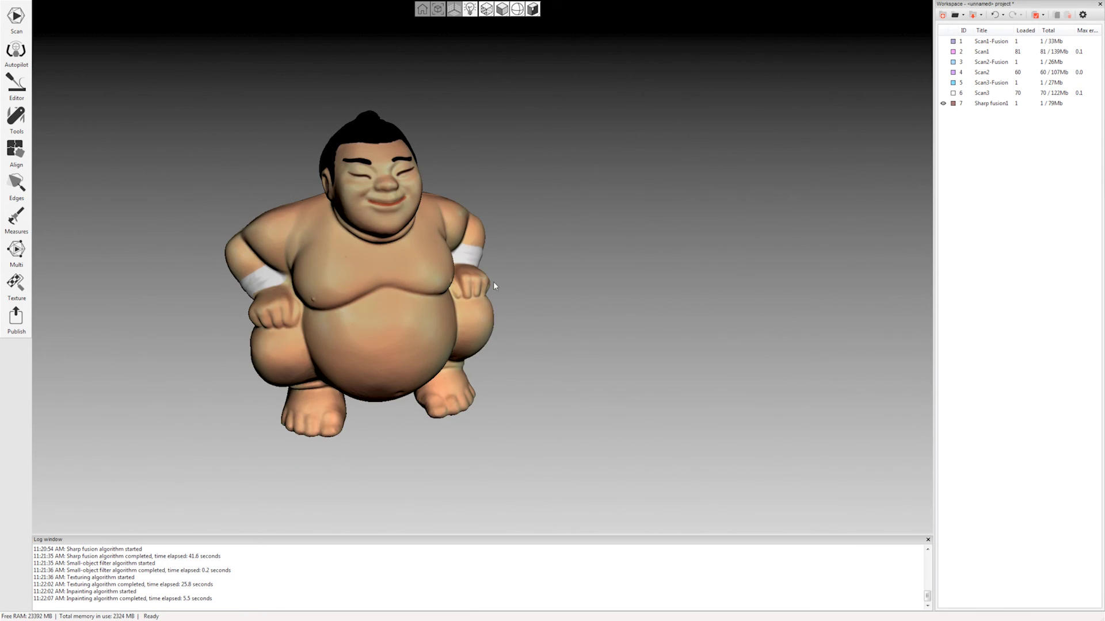
right_click(998, 104)
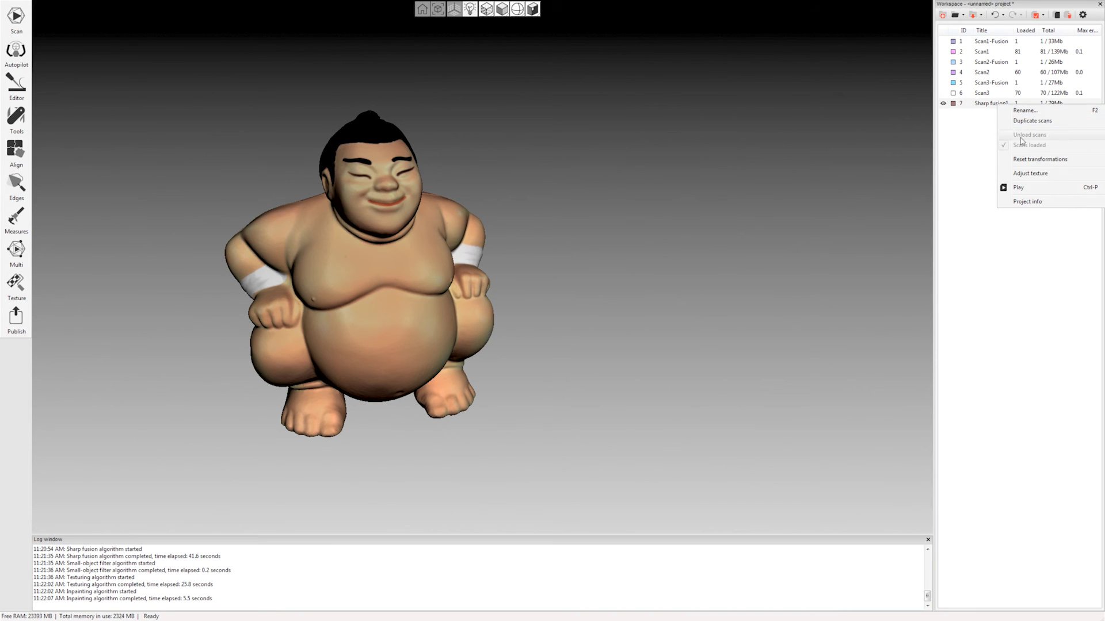
Adjust the texture to brightness 1.4 and gamma correction 0.847, and apply it
left_click(1029, 173)
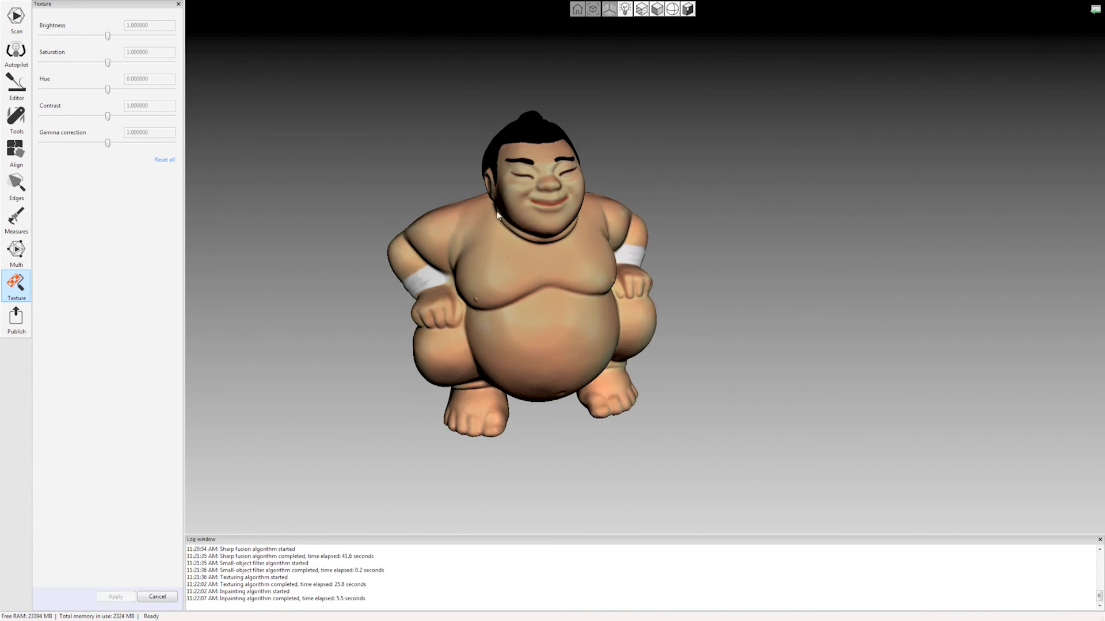
left_click_drag(108, 37, 120, 37)
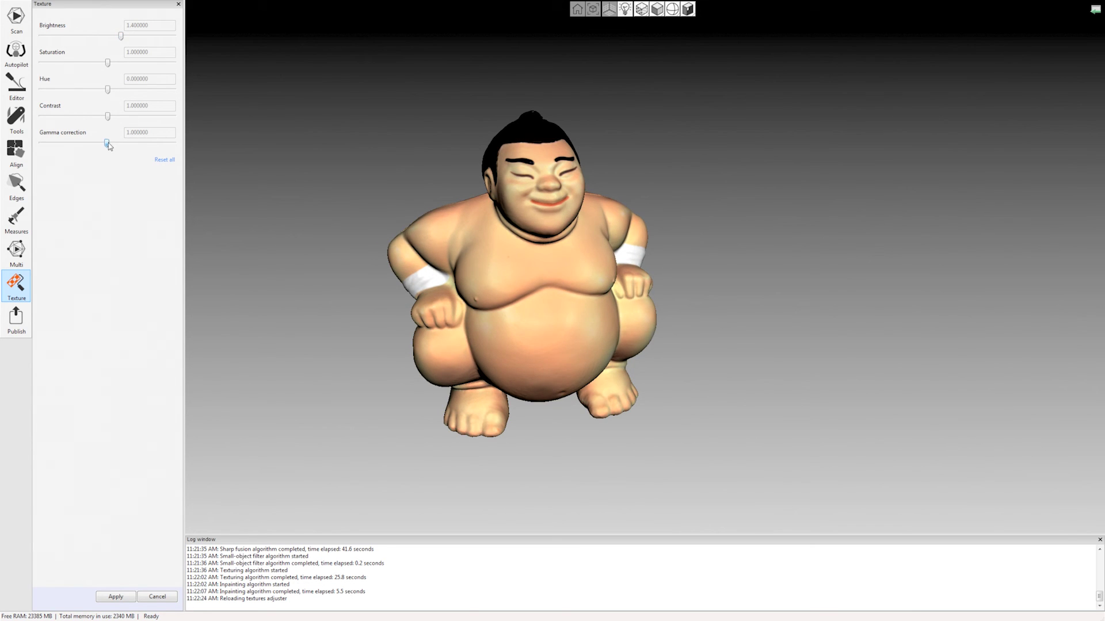
left_click_drag(108, 145, 103, 145)
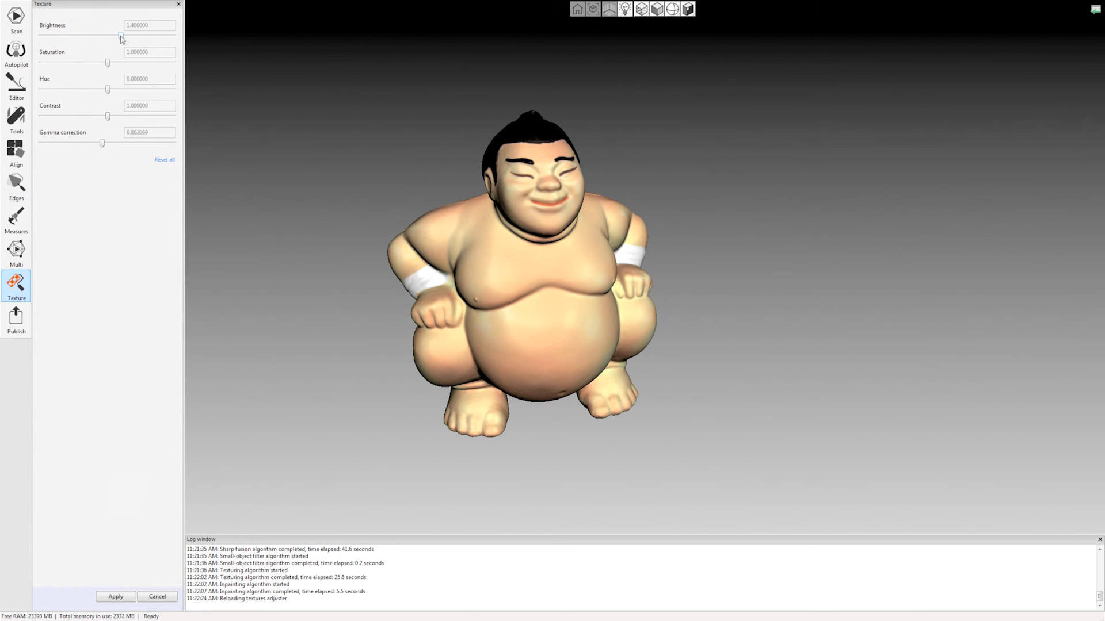
left_click_drag(104, 148, 103, 147)
left_click(116, 596)
left_click_drag(292, 357, 546, 56)
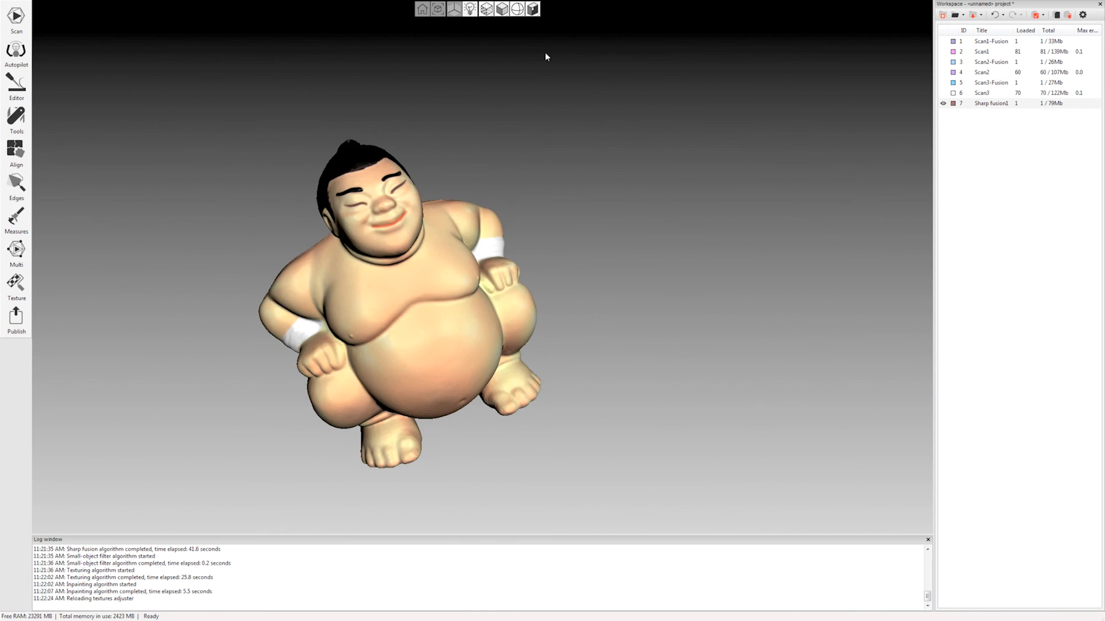
Display Sharp fusion1 untextured and inspect its underside, sides and front
left_click(487, 11)
left_click(510, 74)
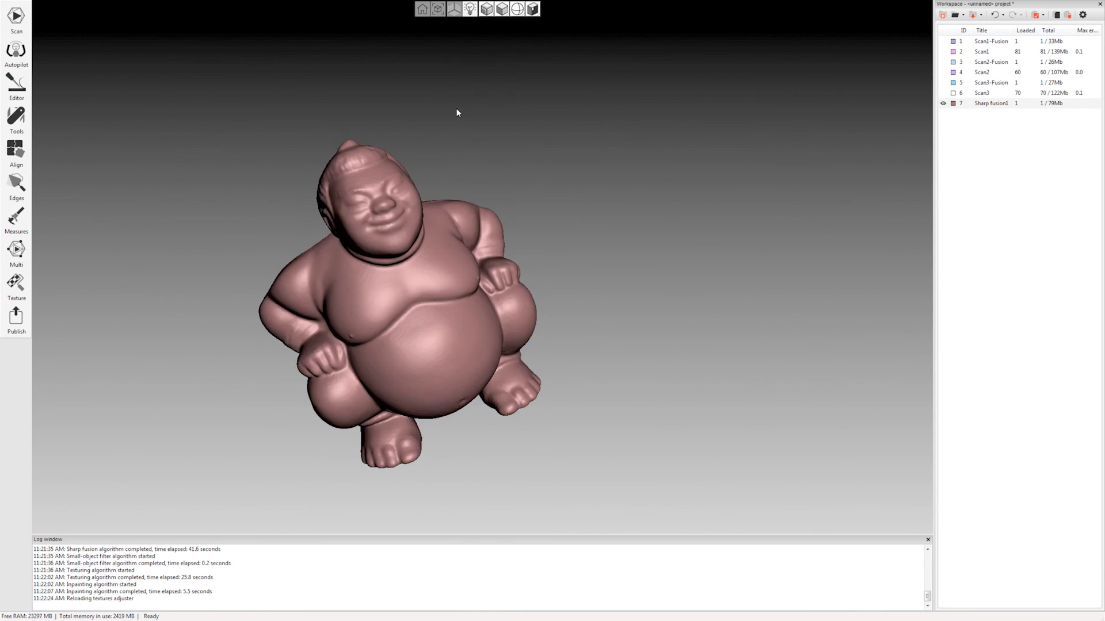
left_click_drag(299, 380, 632, 359)
left_click_drag(385, 378, 369, 154)
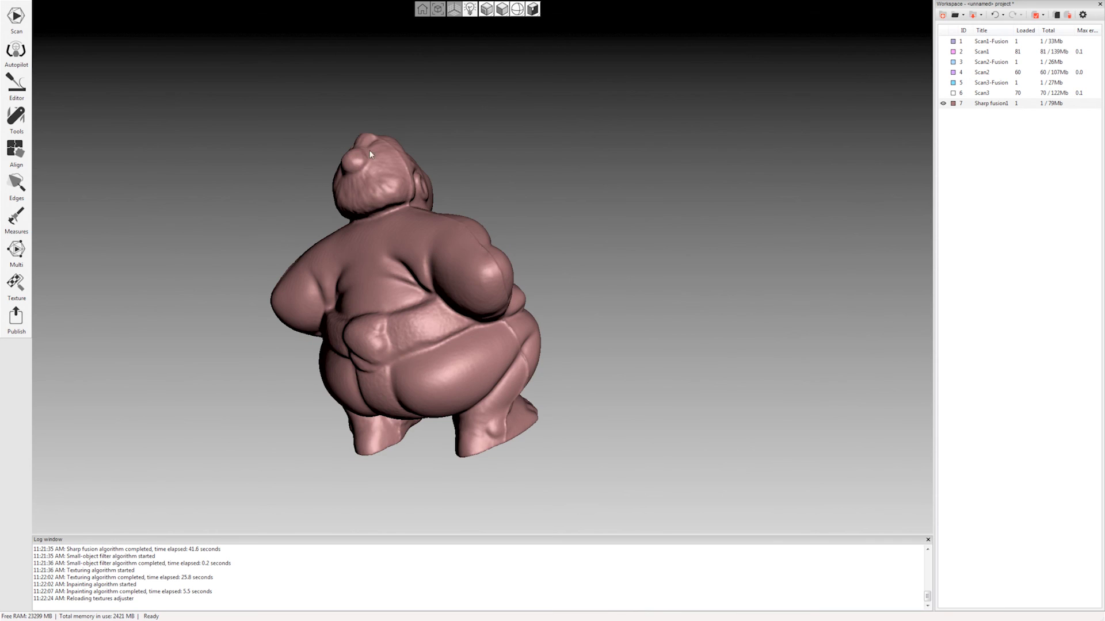
left_click_drag(502, 407, 469, 140)
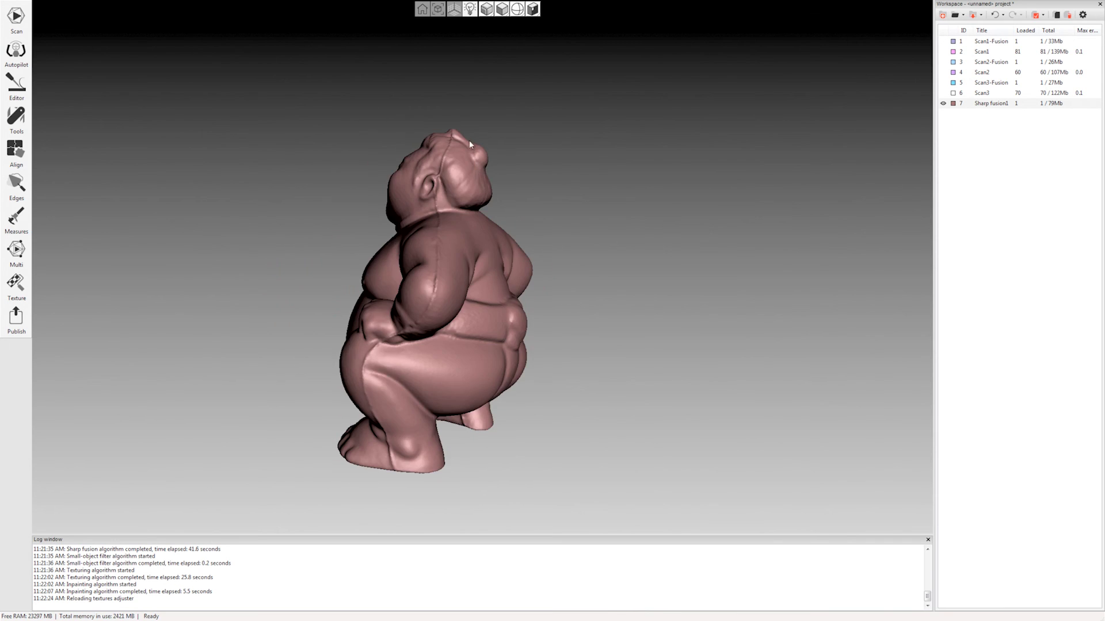
mouse_move(392, 330)
left_mouse_down()
mouse_move(565, 409)
mouse_move(319, 268)
mouse_move(430, 325)
mouse_move(405, 331)
left_mouse_up()
left_click_drag(513, 299, 466, 315)
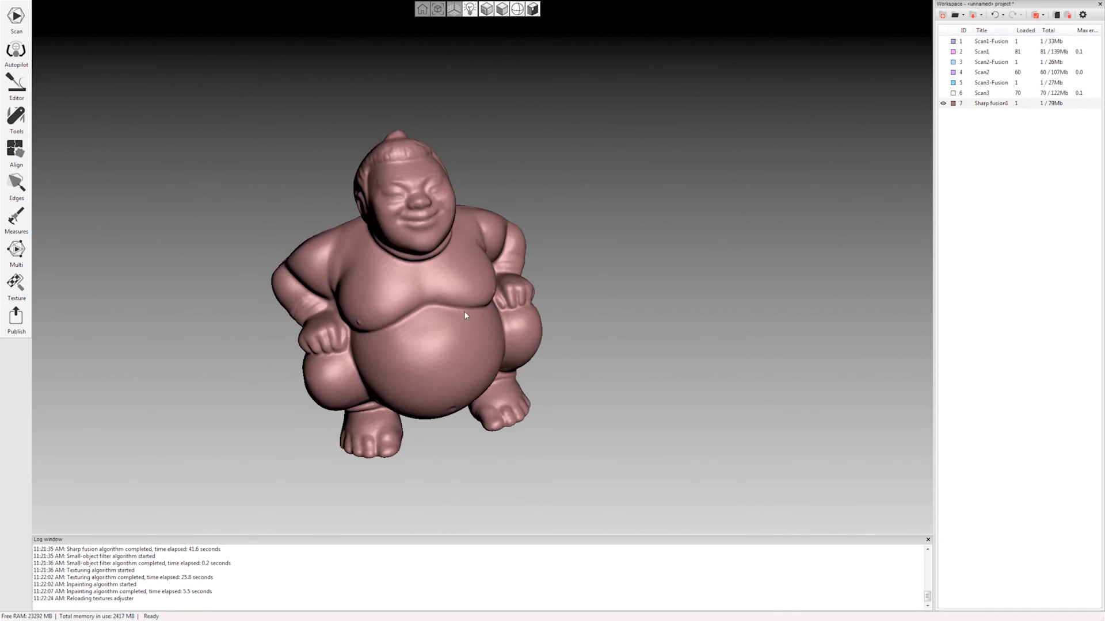